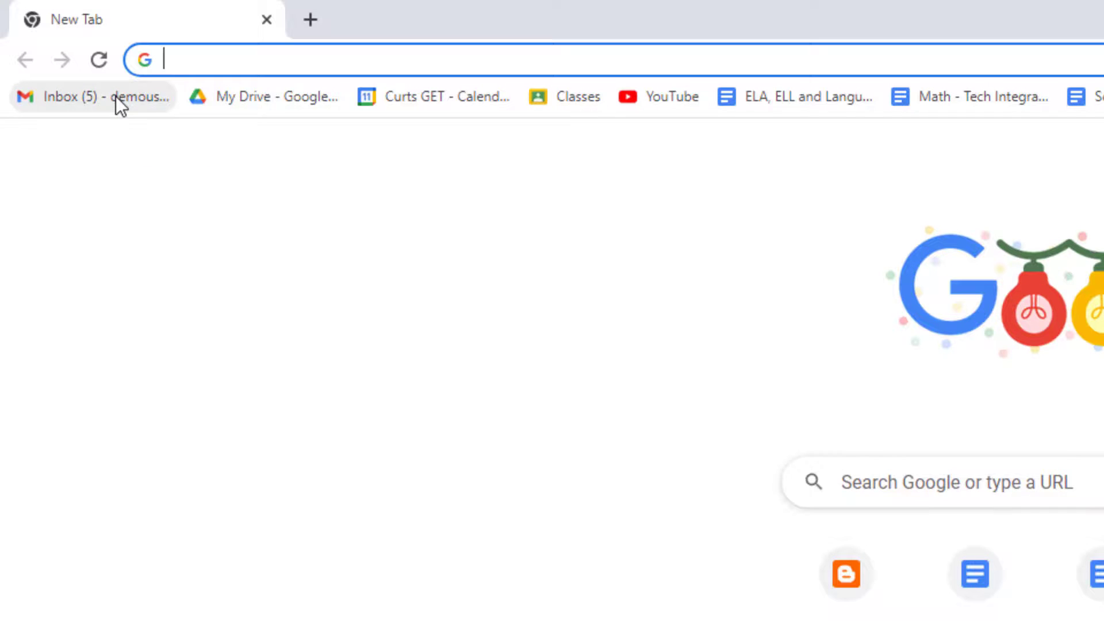
# Step: Erase the Gmail Inbox bookmark's name and save it so only its icon shows
pyautogui.rightClick(116, 95)
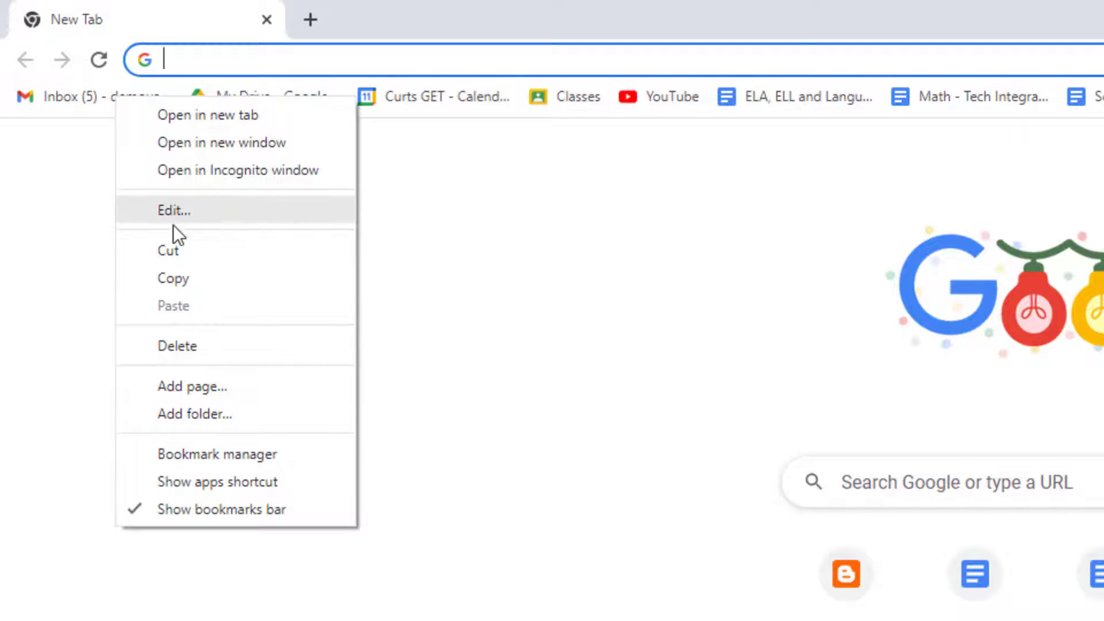
pyautogui.click(222, 210)
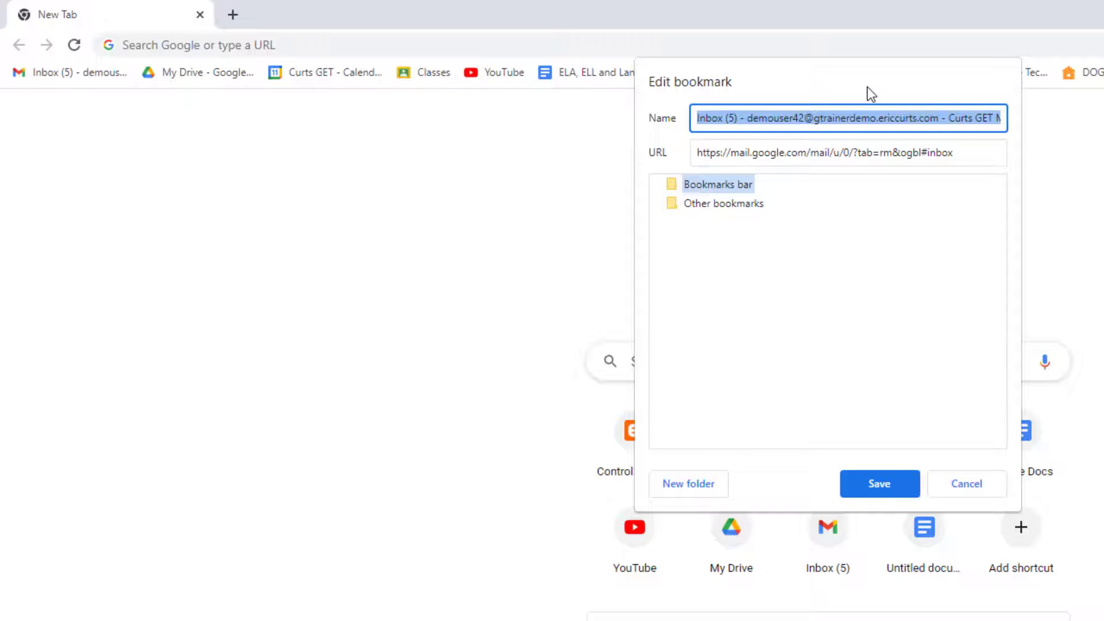
pyautogui.press('BackSpace')
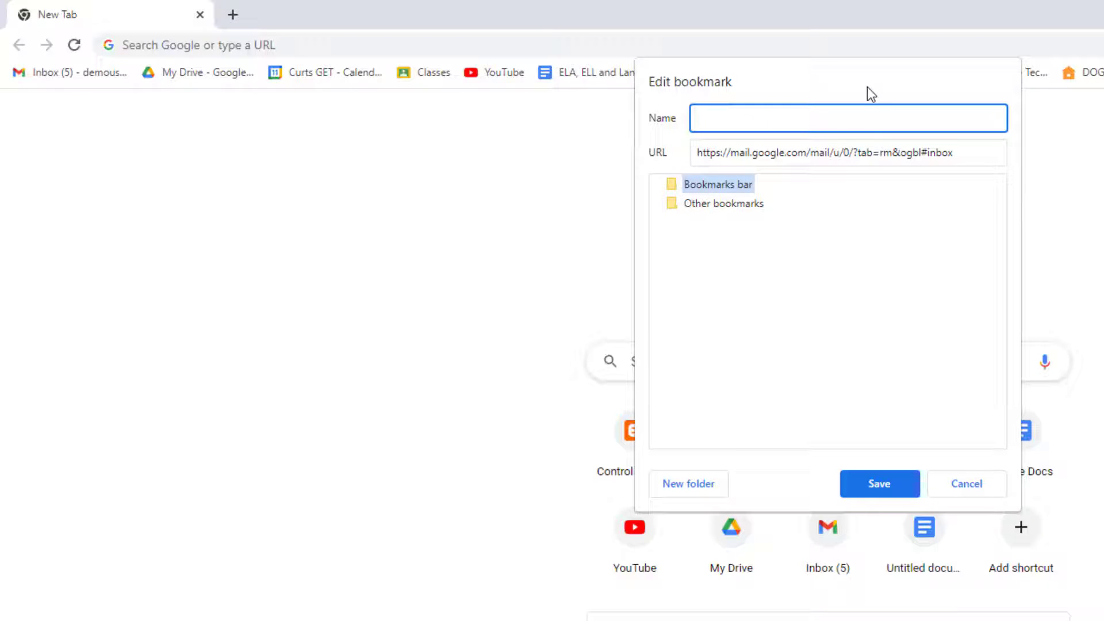
pyautogui.click(890, 493)
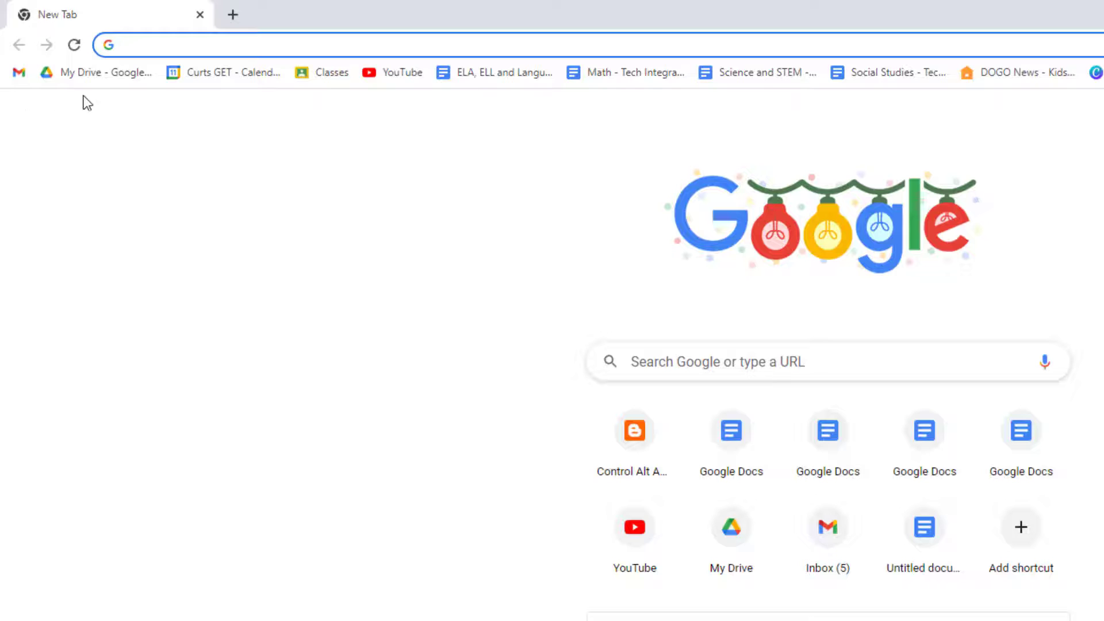
# Step: Clear the names of the My Drive and Calendar bookmarks, leaving icons only
pyautogui.rightClick(113, 79)
pyautogui.click(155, 162)
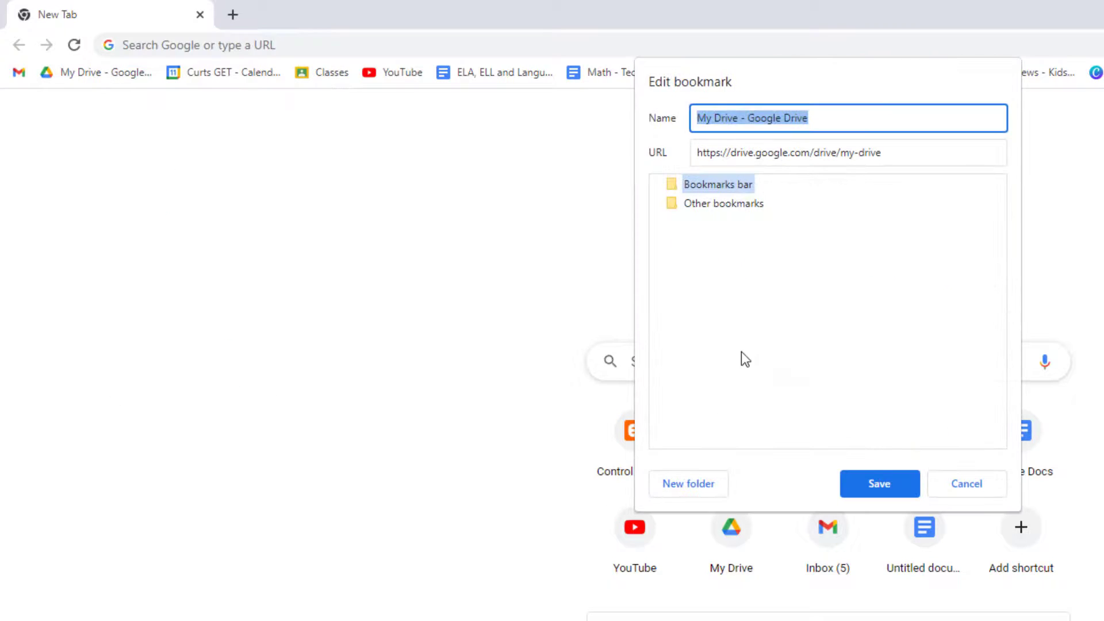
pyautogui.press('BackSpace')
pyautogui.click(845, 482)
pyautogui.rightClick(129, 79)
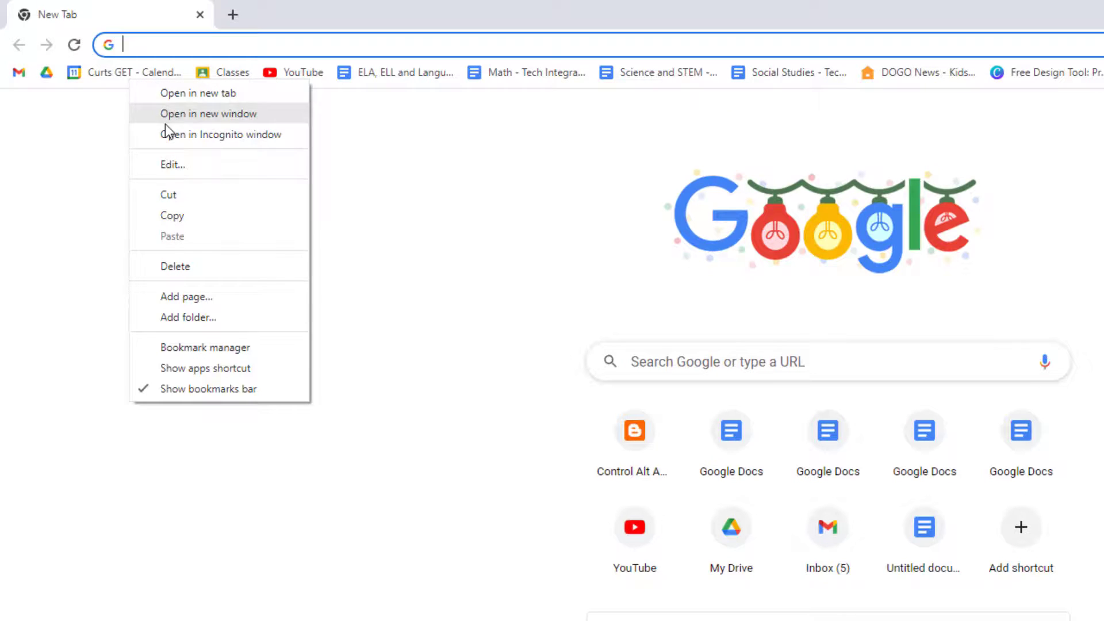
pyautogui.click(191, 171)
pyautogui.press('BackSpace')
pyautogui.click(879, 483)
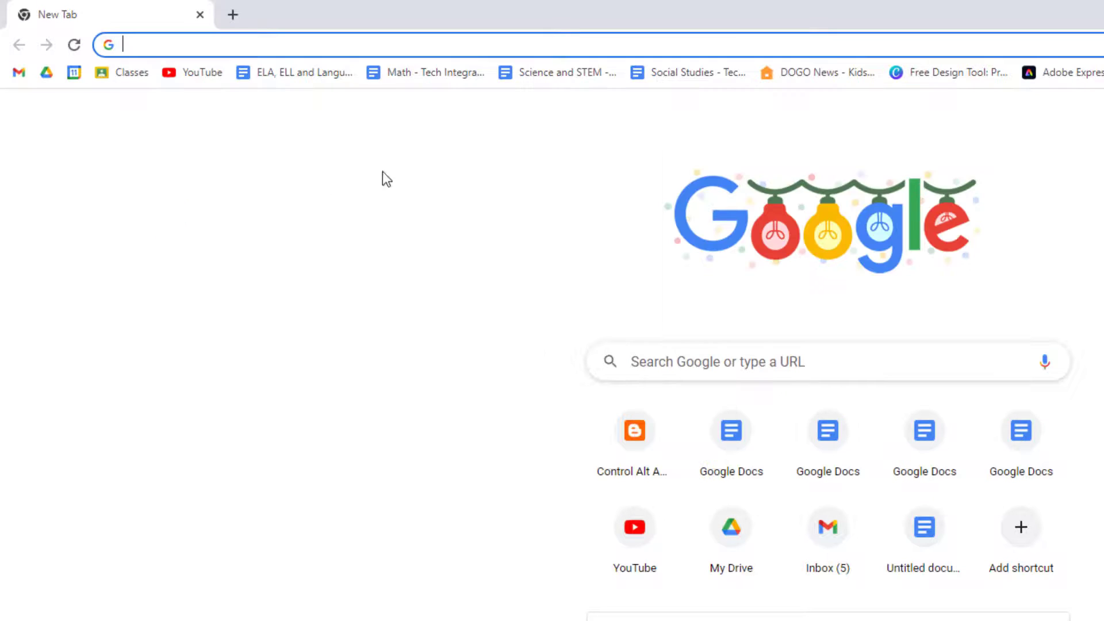
# Step: Clear the names of the Classes and YouTube bookmarks, leaving icons only
pyautogui.rightClick(131, 80)
pyautogui.click(201, 173)
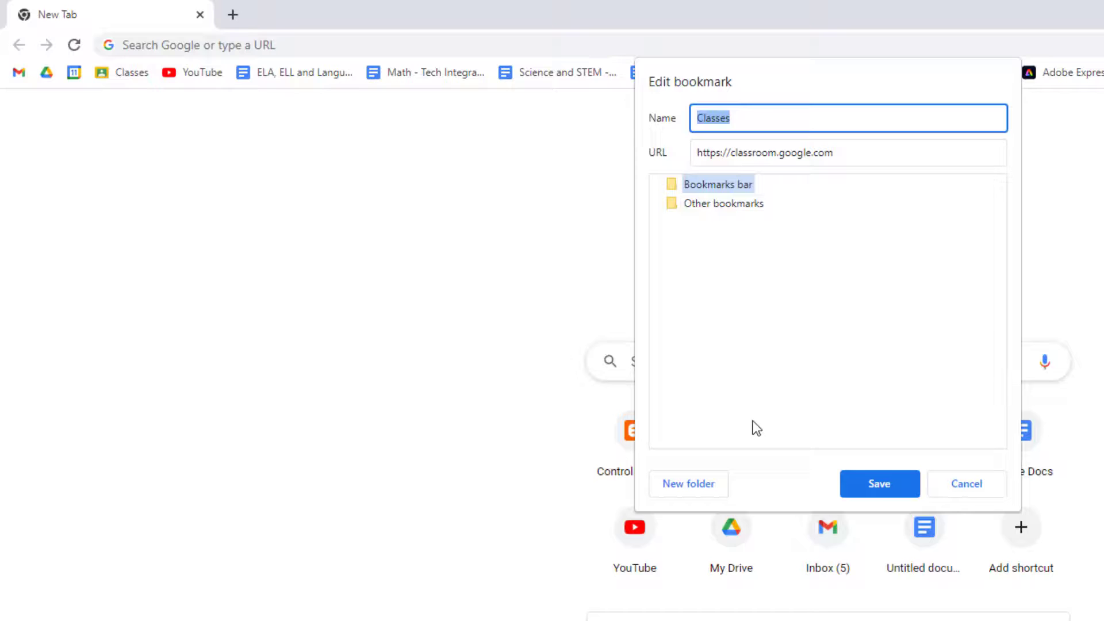
pyautogui.press('BackSpace')
pyautogui.click(874, 485)
pyautogui.rightClick(157, 77)
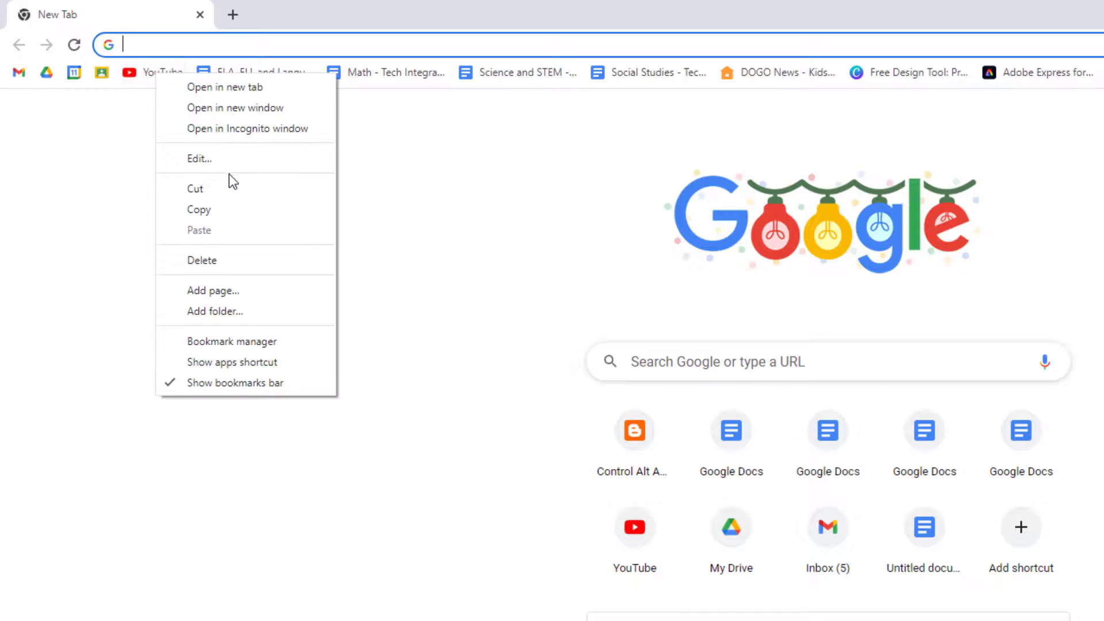
pyautogui.click(228, 174)
pyautogui.press('BackSpace')
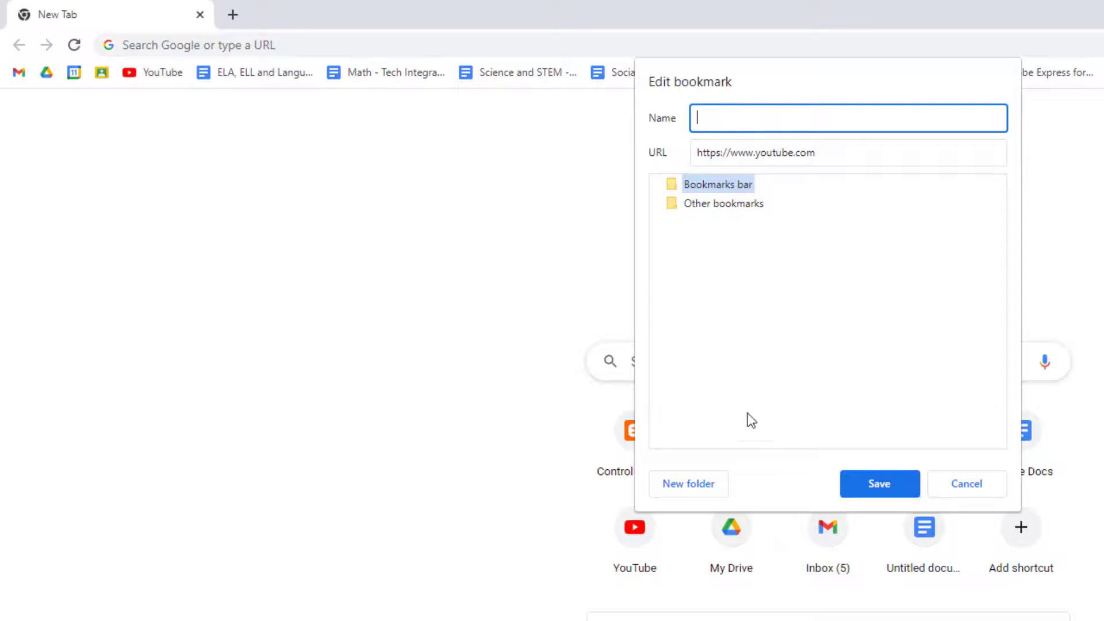
pyautogui.click(850, 482)
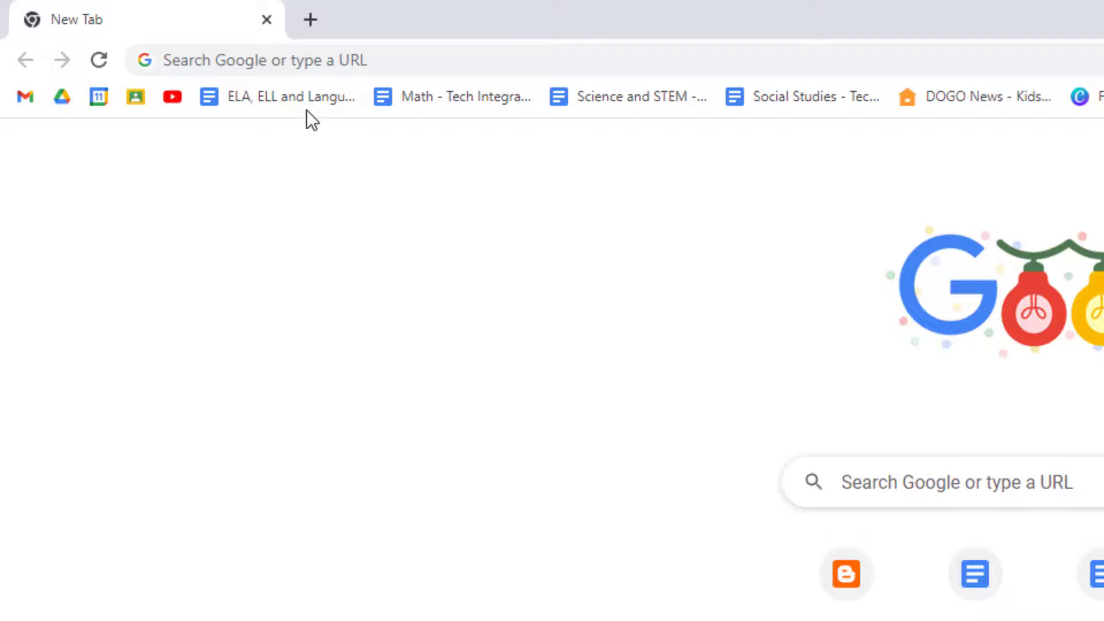
# Step: Rename the ELA doc bookmark to a book emoji
pyautogui.rightClick(293, 104)
pyautogui.click(360, 217)
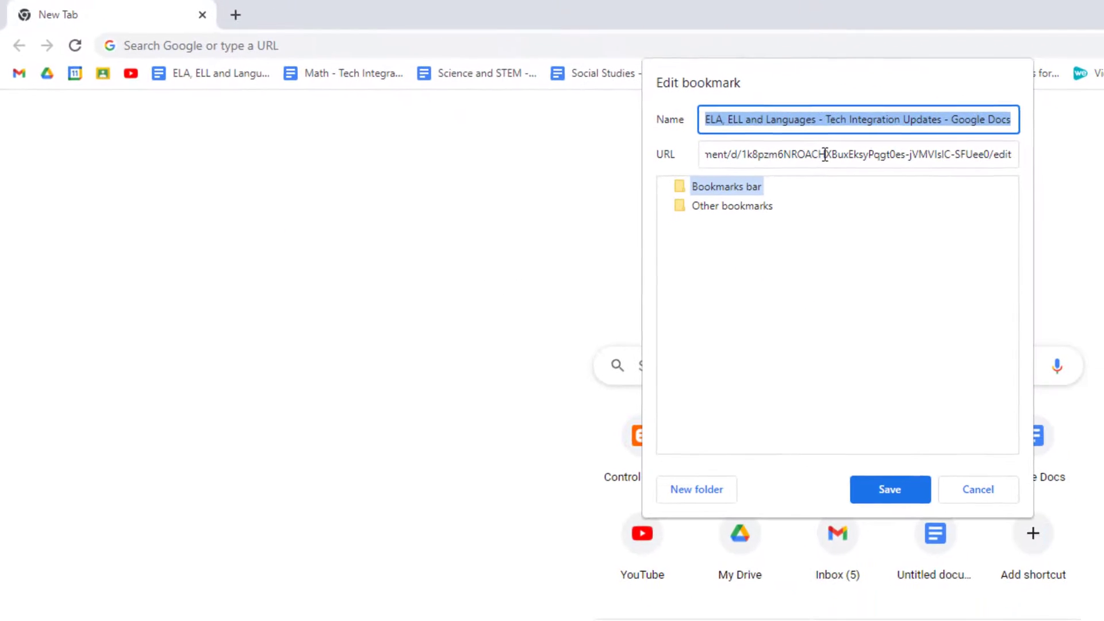
pyautogui.press('BackSpace')
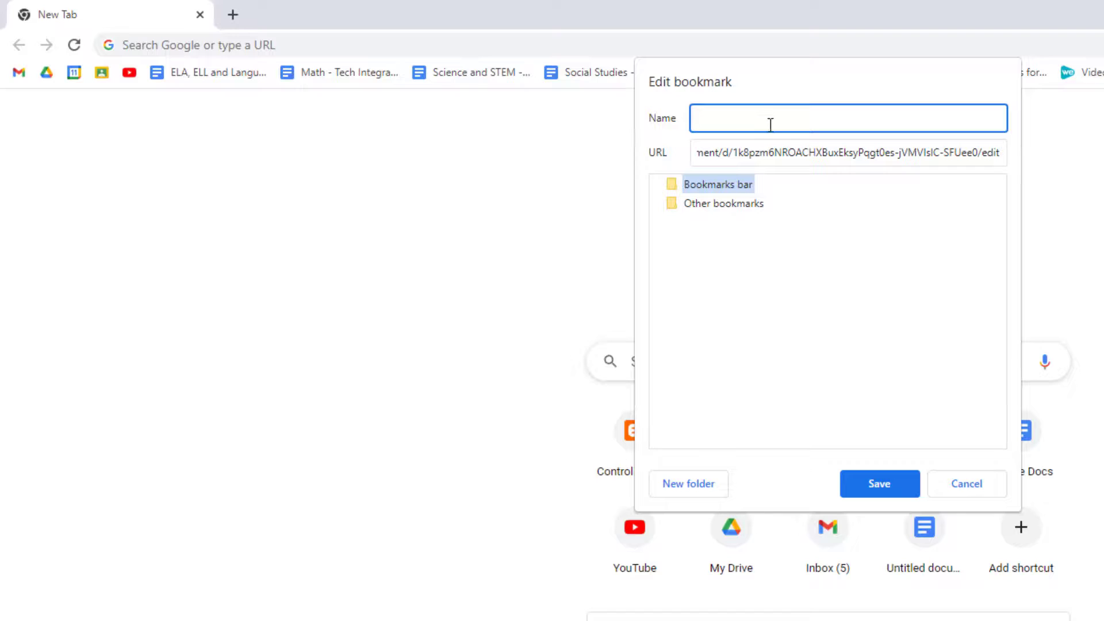
pyautogui.write('E')
pyautogui.moveTo(714, 118); pyautogui.dragTo(692, 124)
pyautogui.write('📚')
pyautogui.click(879, 484)
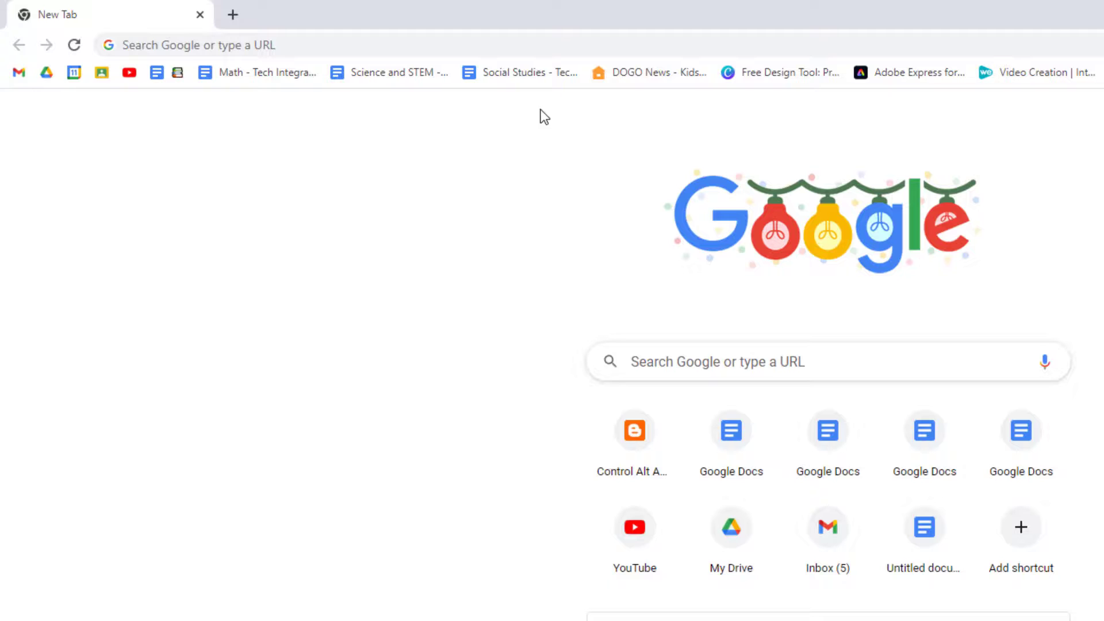
# Step: Rename the Math doc bookmark to a ruler emoji
pyautogui.rightClick(250, 74)
pyautogui.click(288, 161)
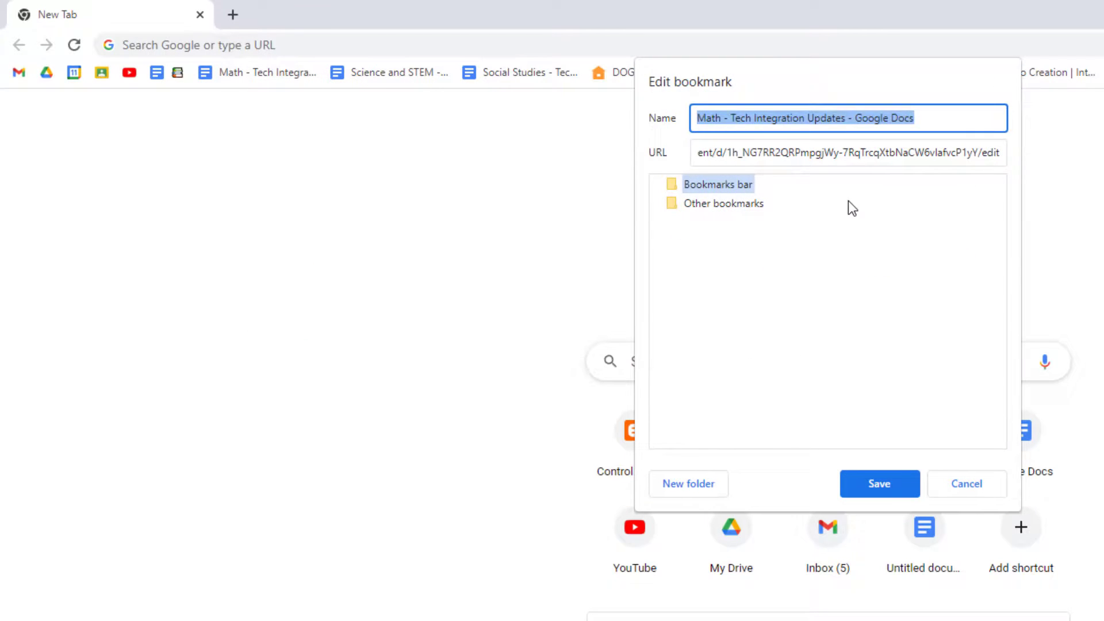
pyautogui.write('📐')
pyautogui.click(882, 482)
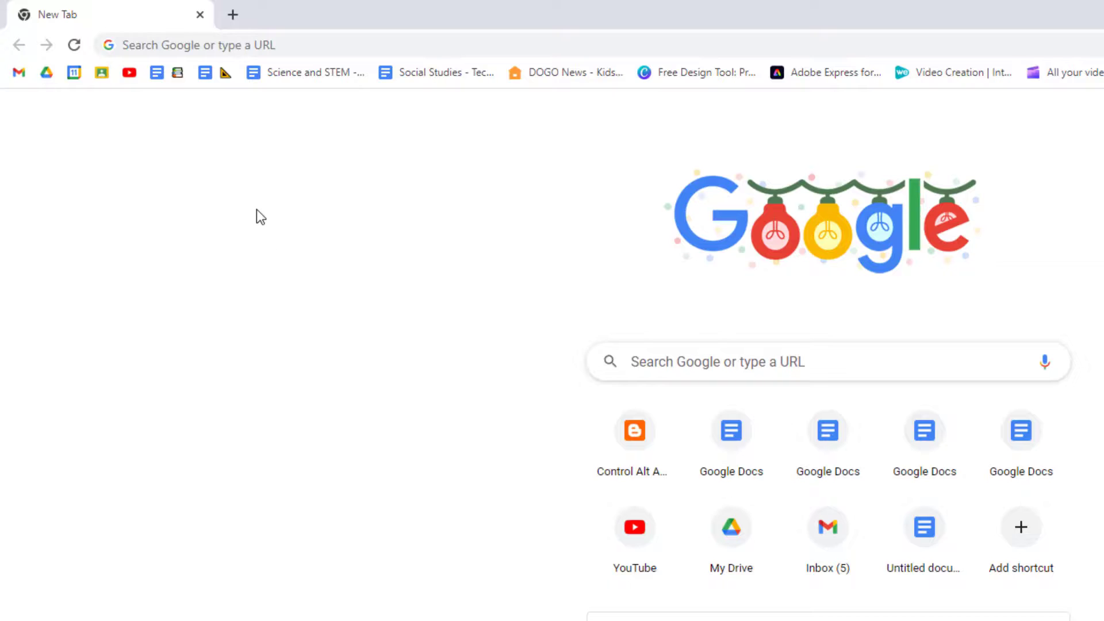
# Step: Replace the Science and STEM and Social Studies bookmark names with emoji labels
pyautogui.rightClick(291, 75)
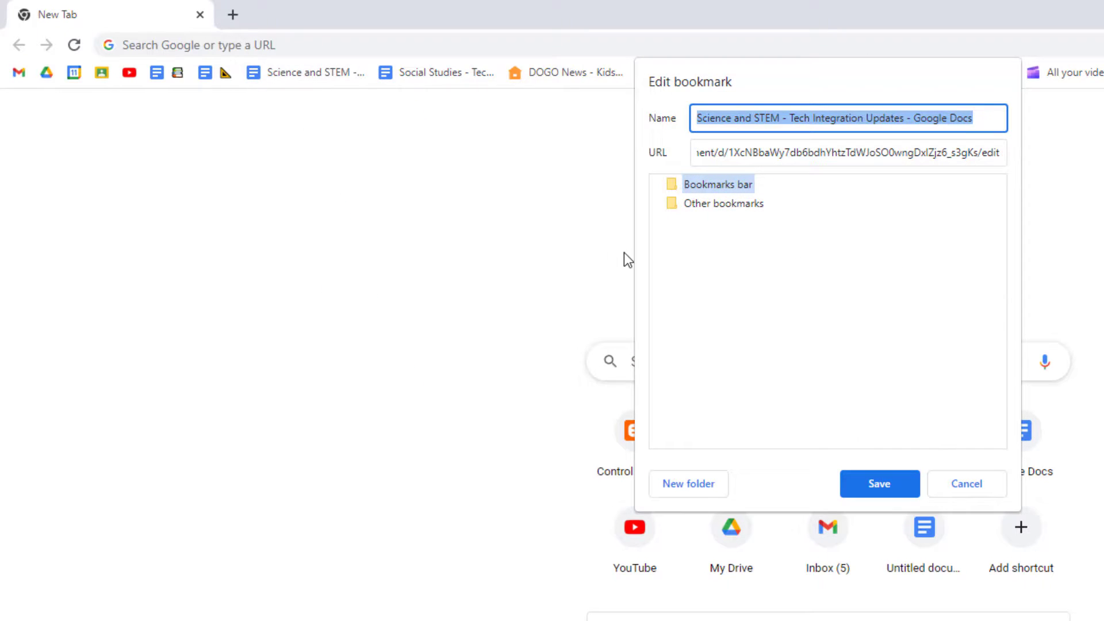
pyautogui.press('BackSpace')
pyautogui.click(879, 484)
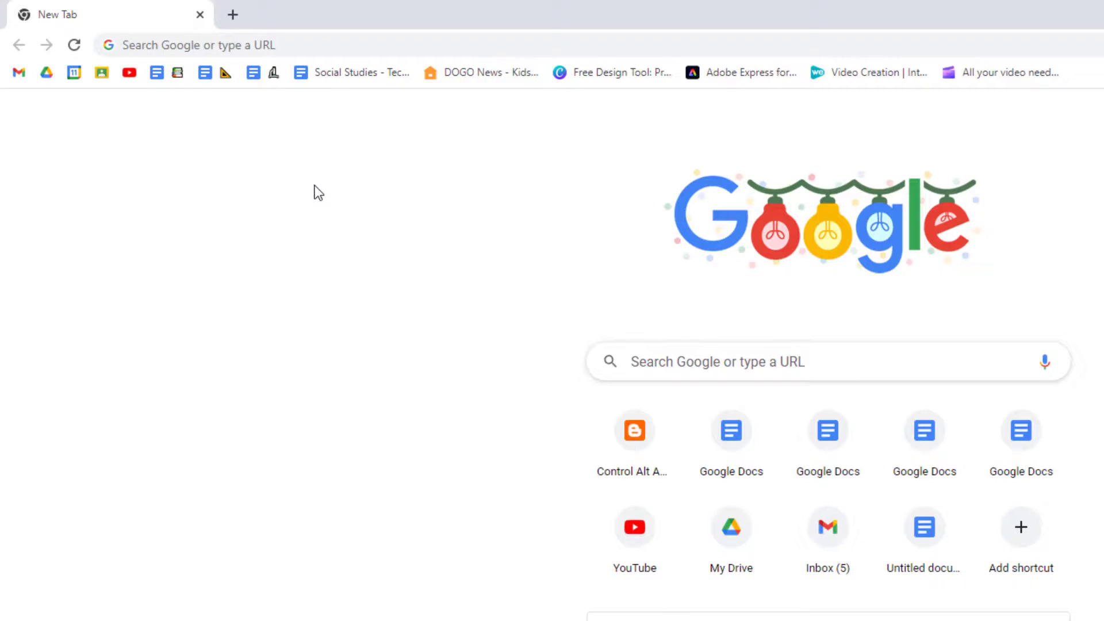
pyautogui.rightClick(324, 72)
pyautogui.click(360, 156)
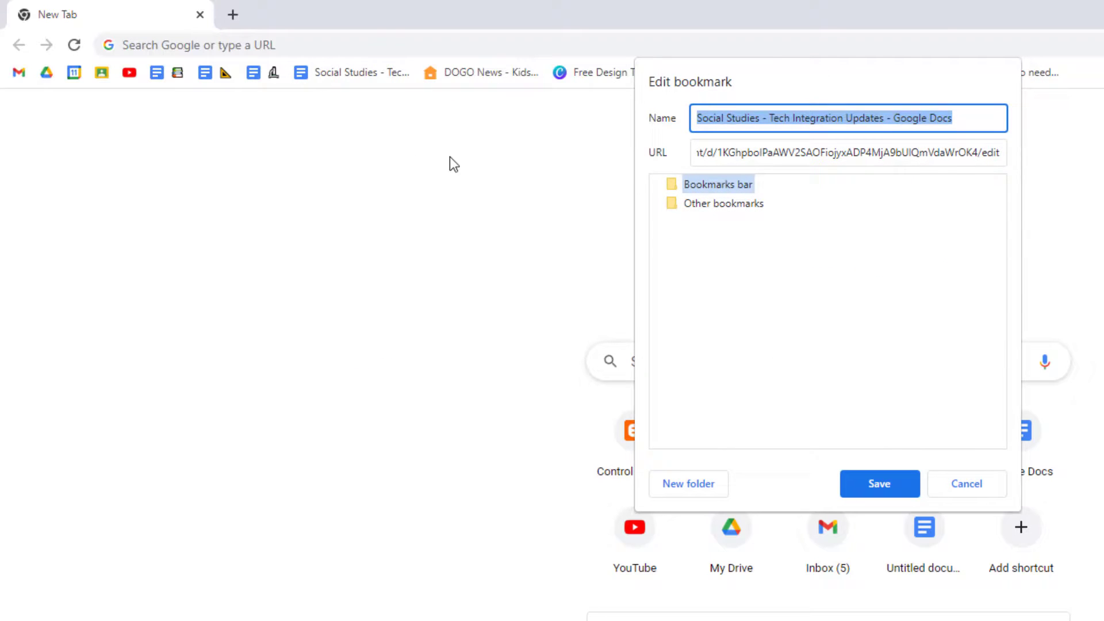
pyautogui.press('BackSpace')
pyautogui.click(895, 484)
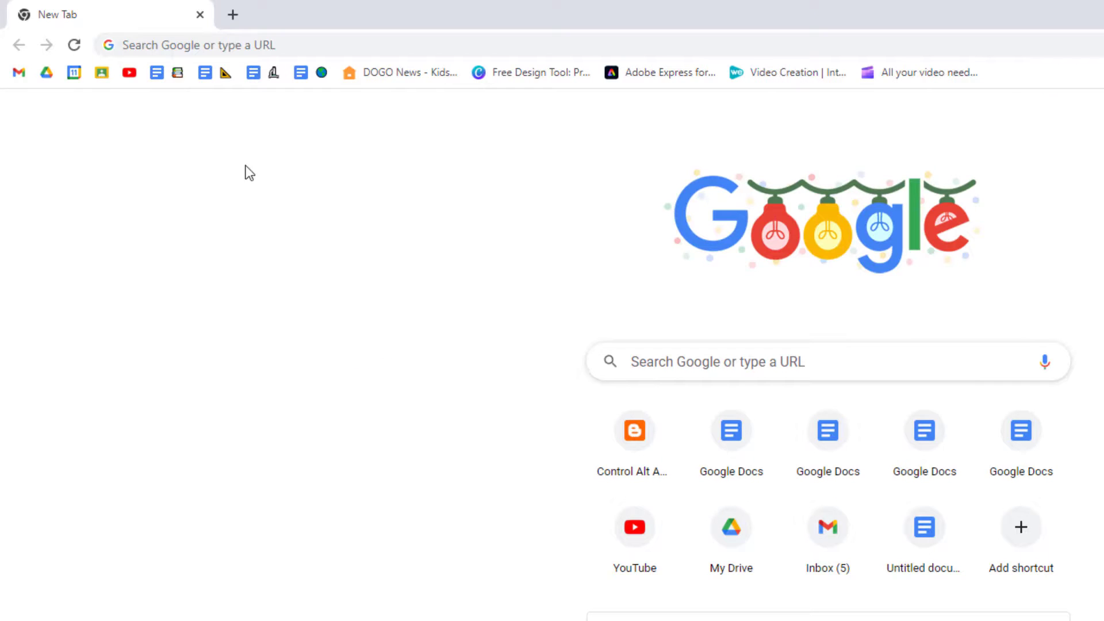